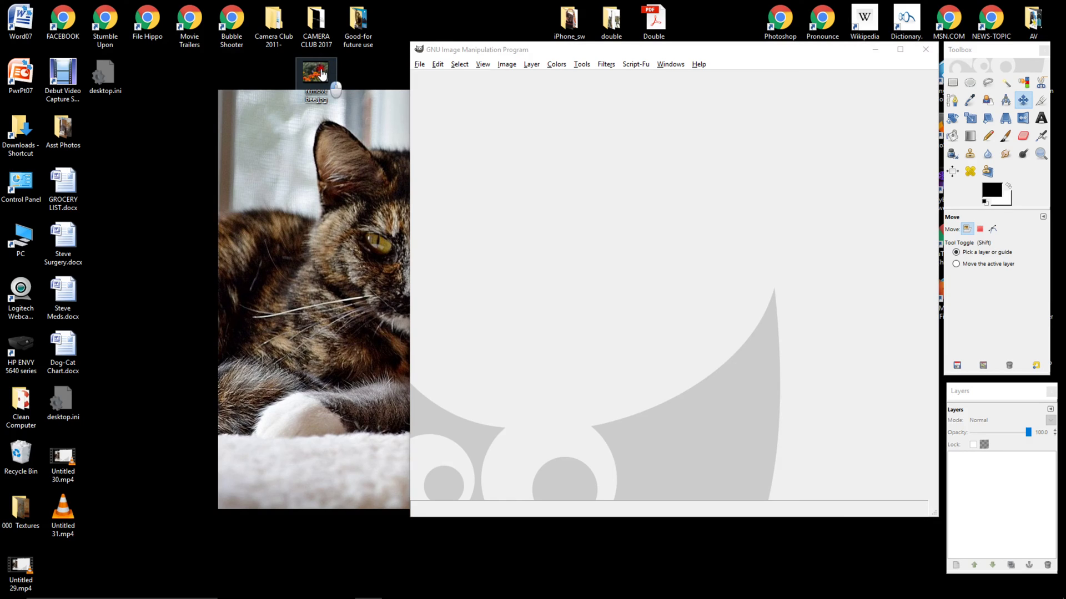
Step: Open remove bee.jpg in GIMP by dragging its Desktop icon into the empty window
drag(322, 75, 553, 167)
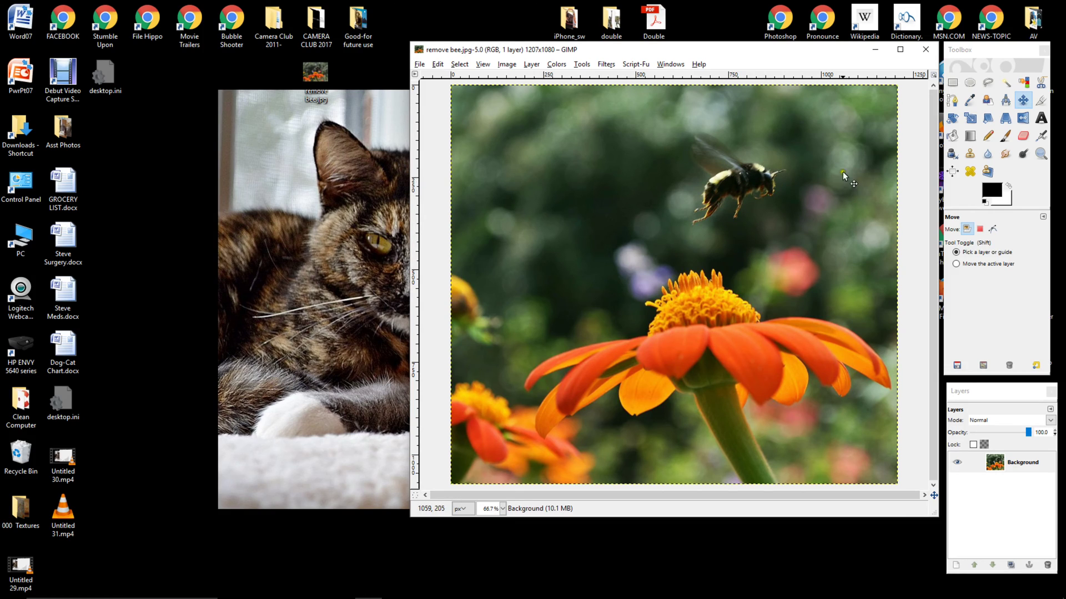
Step: Trace a closed Free Select outline around the bee's wings, back, head, body and dangling legs
click(987, 83)
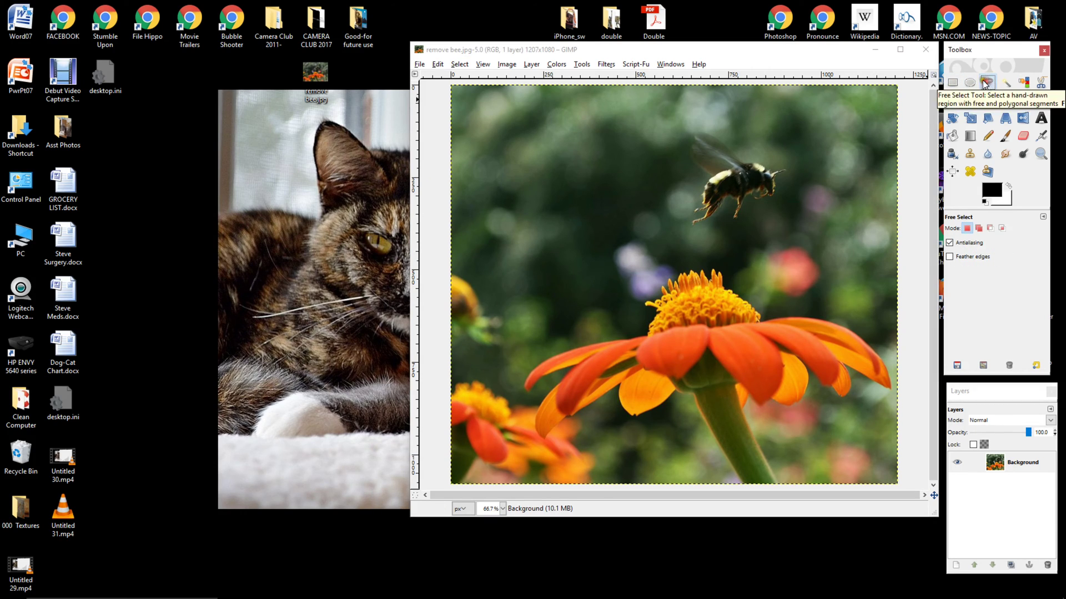
click(690, 128)
click(713, 127)
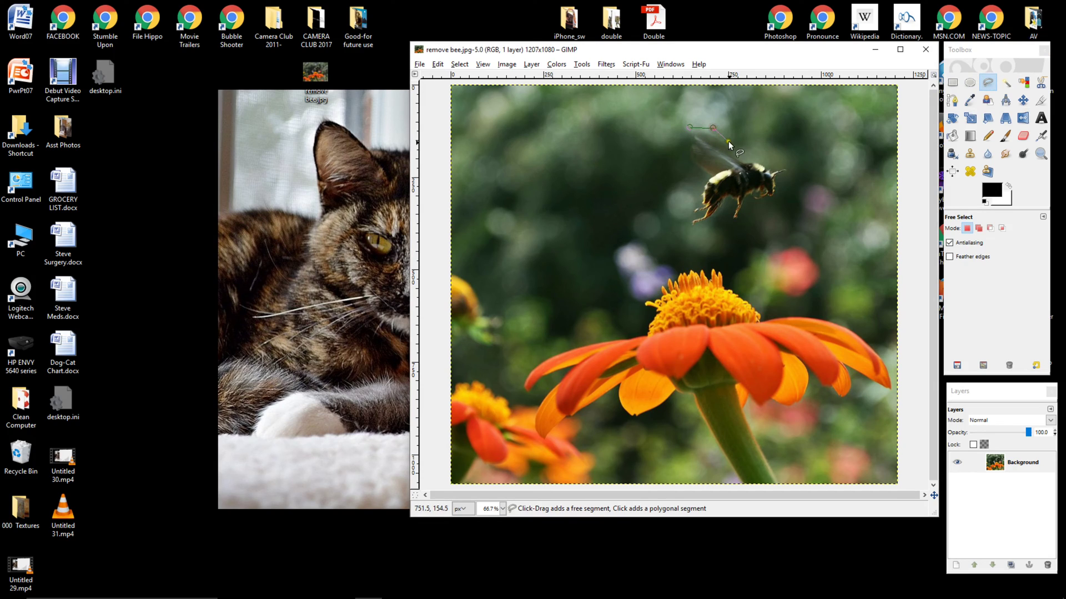
click(743, 158)
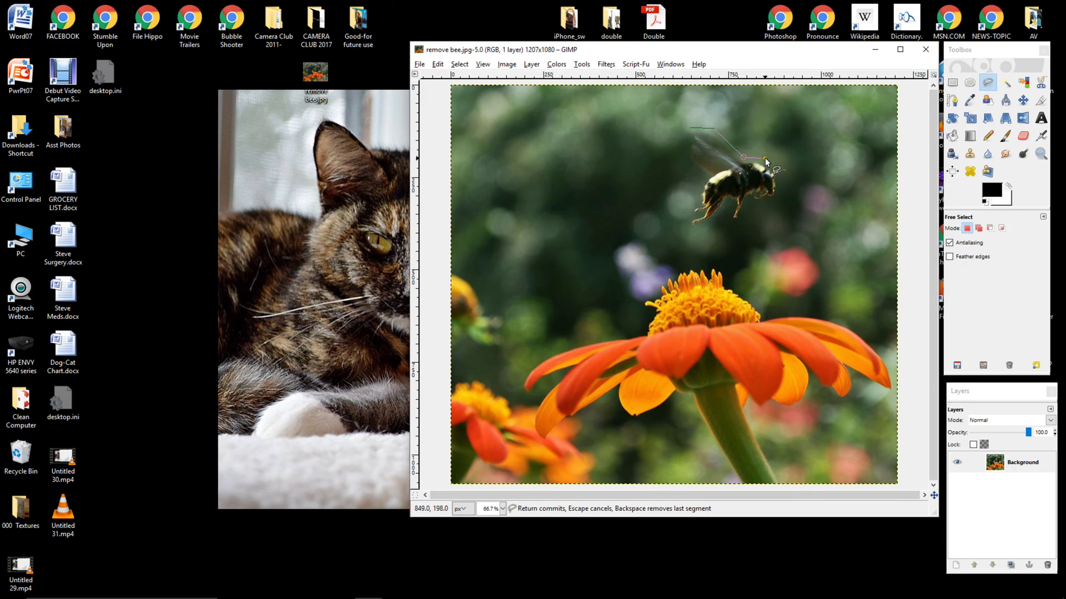
click(765, 157)
click(771, 165)
click(788, 161)
click(791, 169)
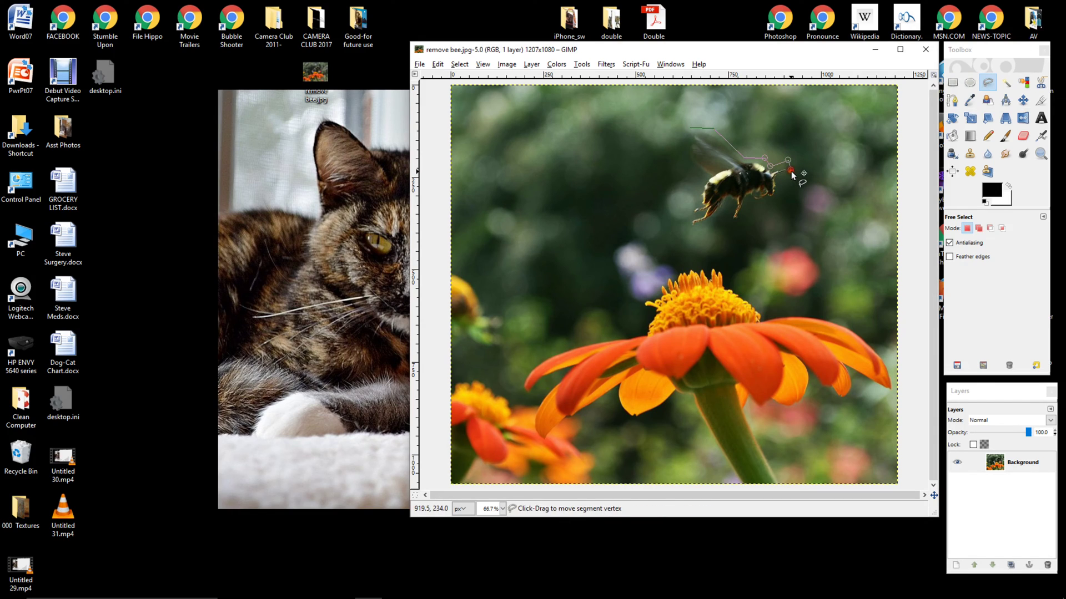
click(781, 178)
click(780, 195)
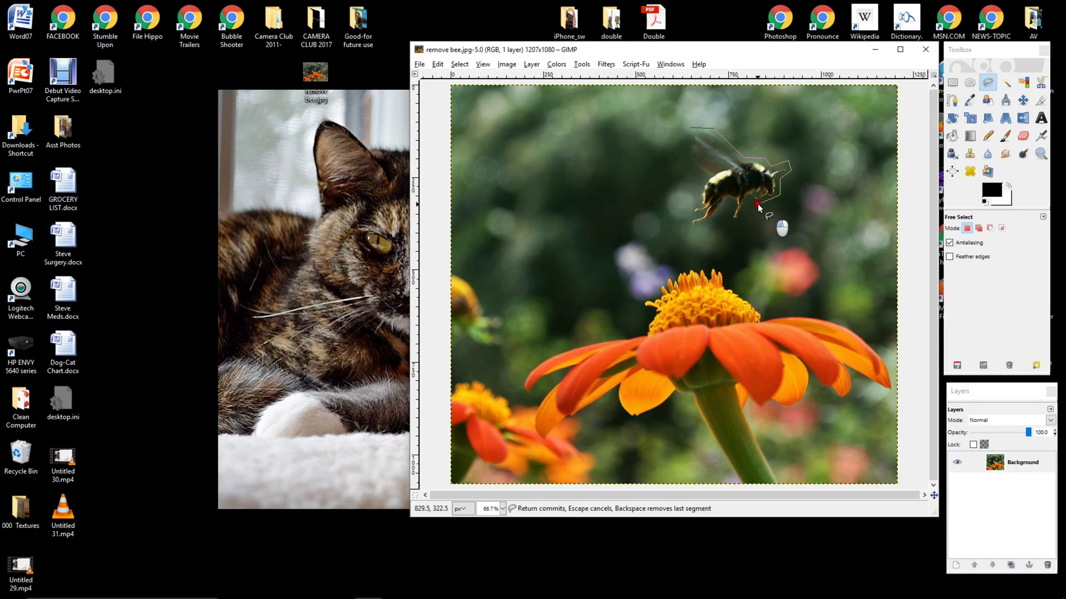
click(757, 203)
click(750, 199)
click(744, 214)
click(744, 220)
click(726, 221)
click(727, 198)
click(726, 219)
click(715, 216)
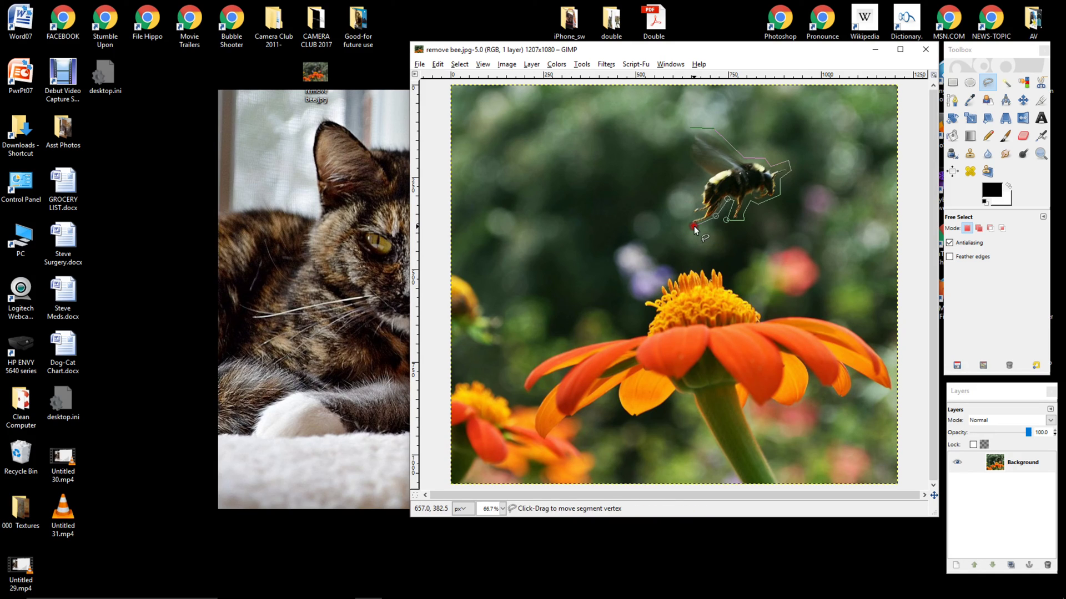
click(688, 218)
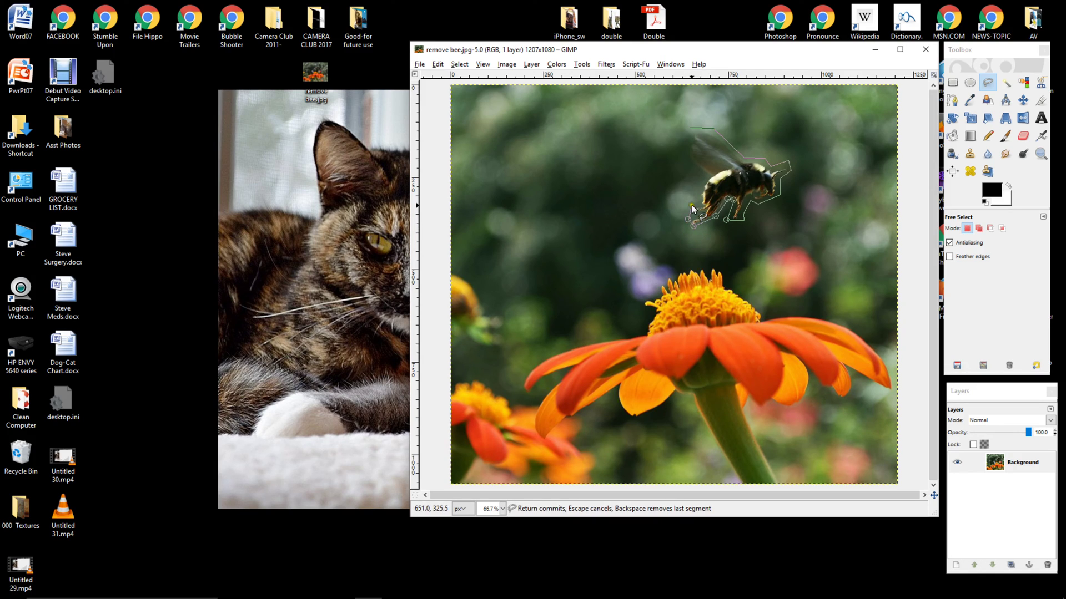
click(691, 203)
click(699, 202)
click(698, 186)
click(703, 175)
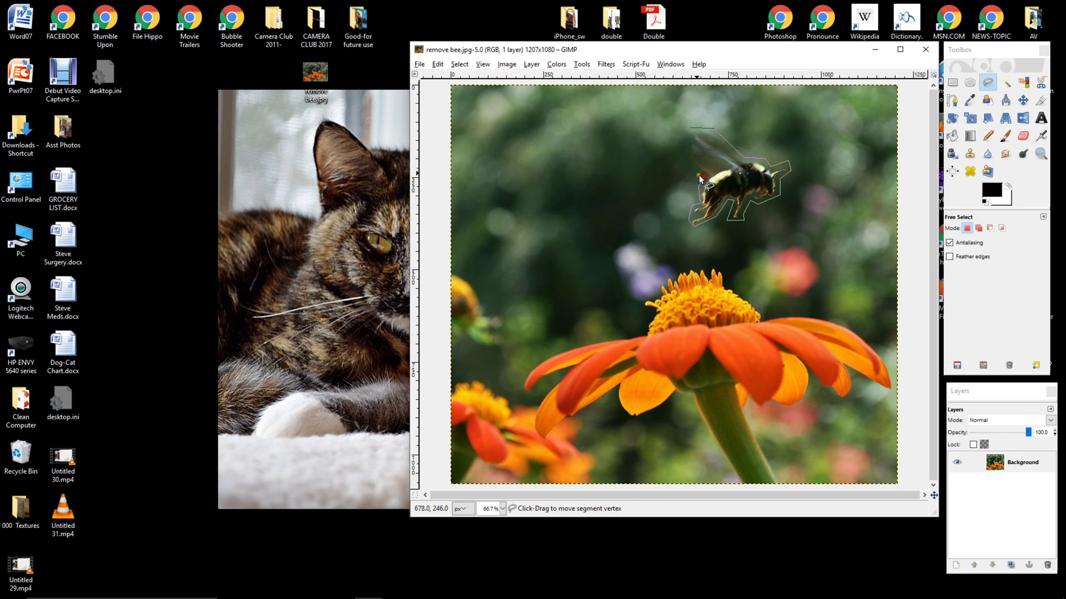
click(691, 162)
click(688, 145)
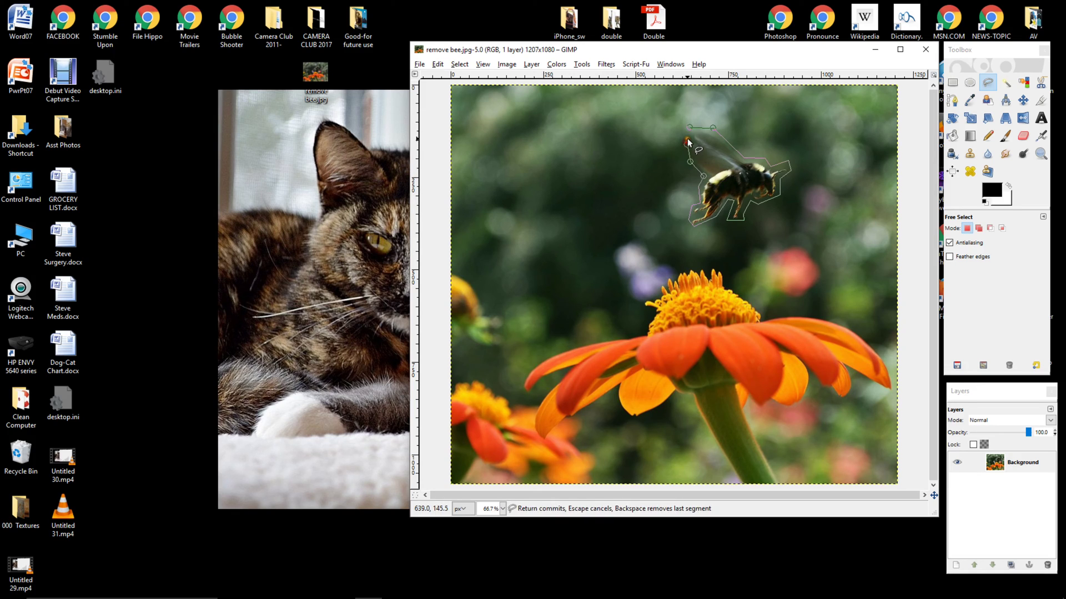
click(690, 127)
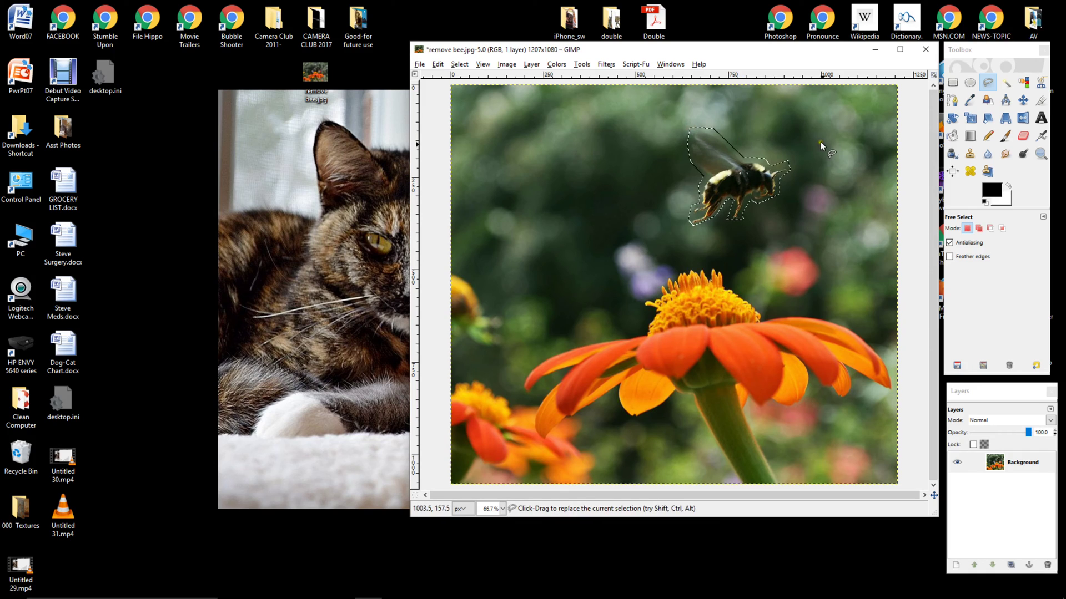
Step: Run Filters > Enhance > Heal selection with the default texture radius of 50 to erase the bee
click(605, 64)
click(606, 66)
click(606, 65)
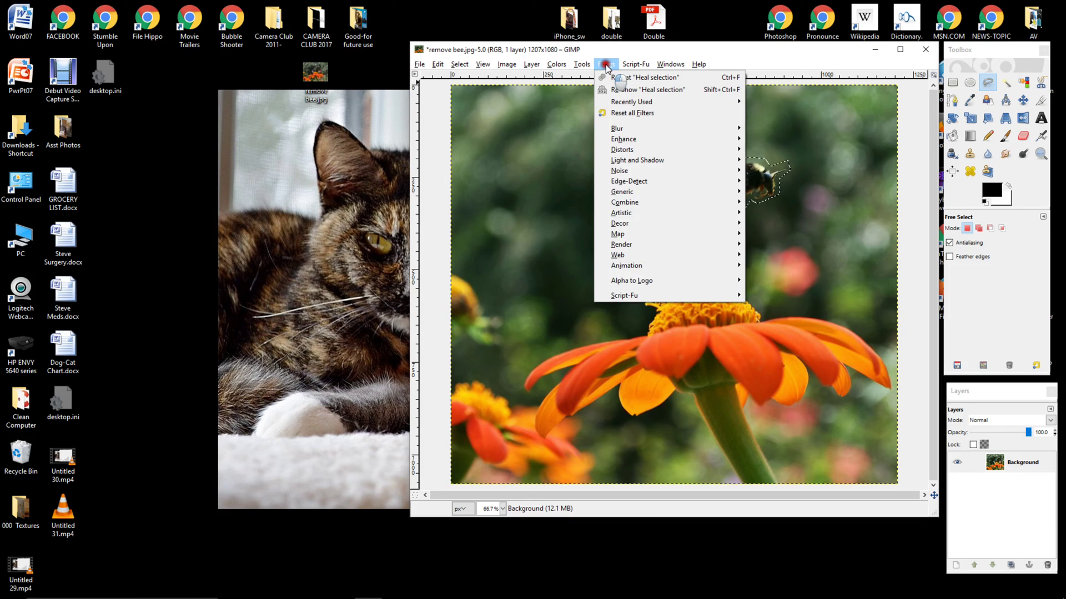
mouse_move(616, 141)
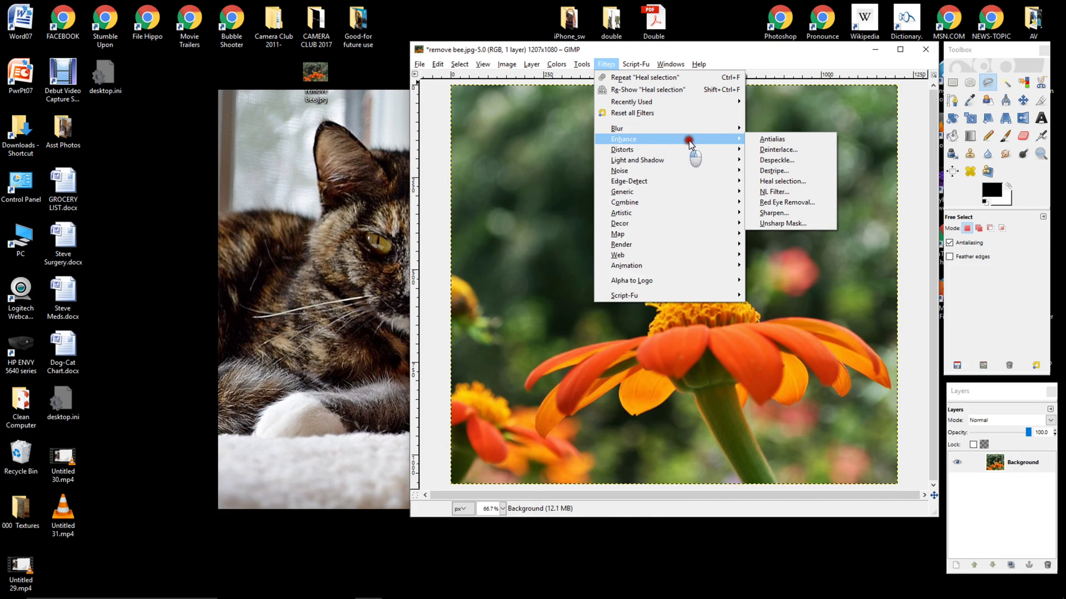
click(787, 181)
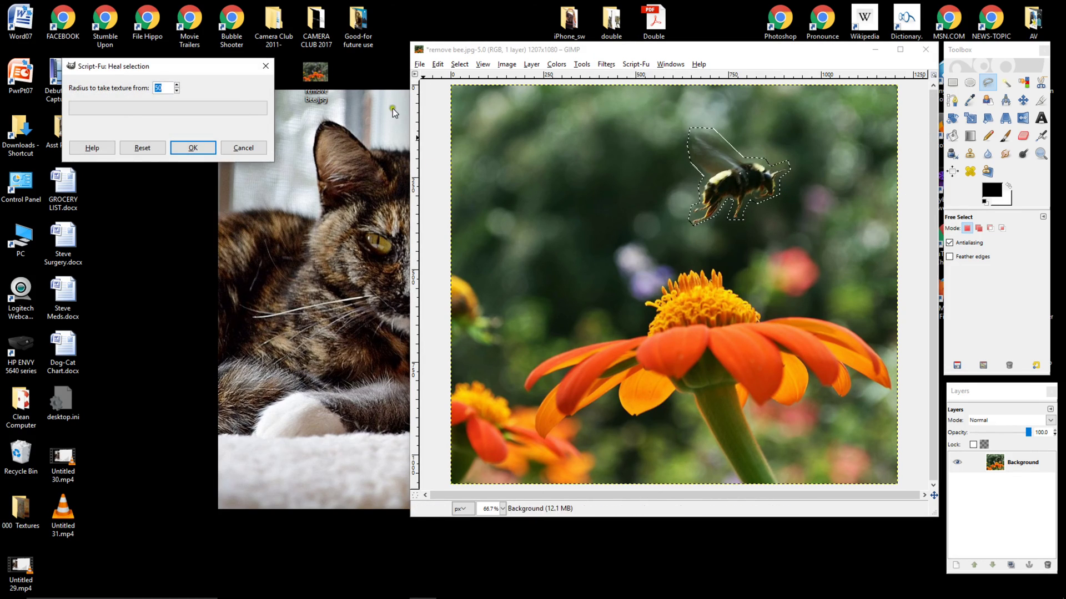
drag(192, 65, 291, 75)
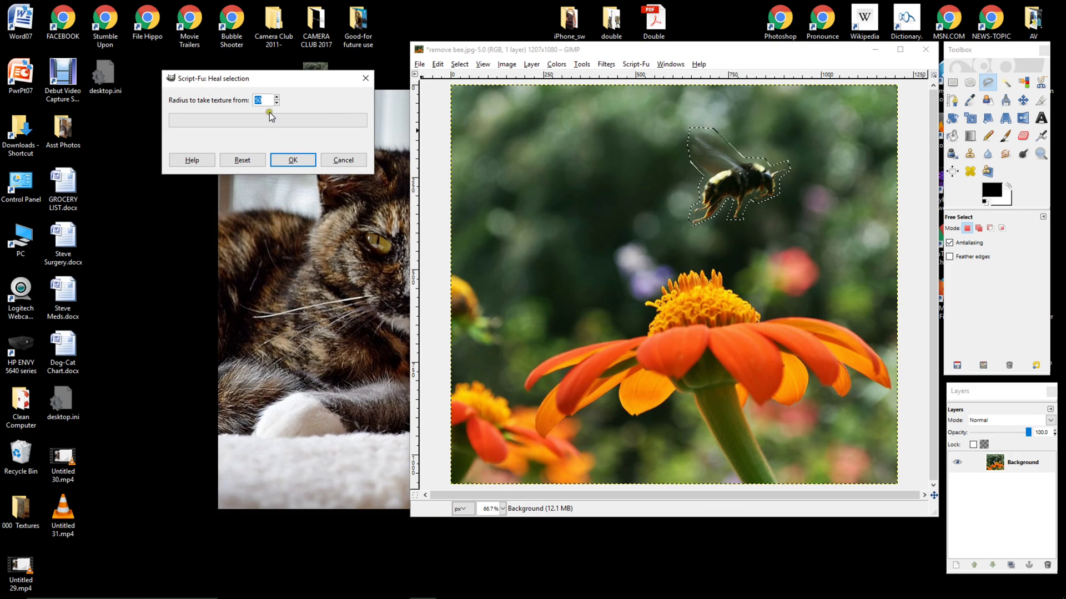
click(290, 161)
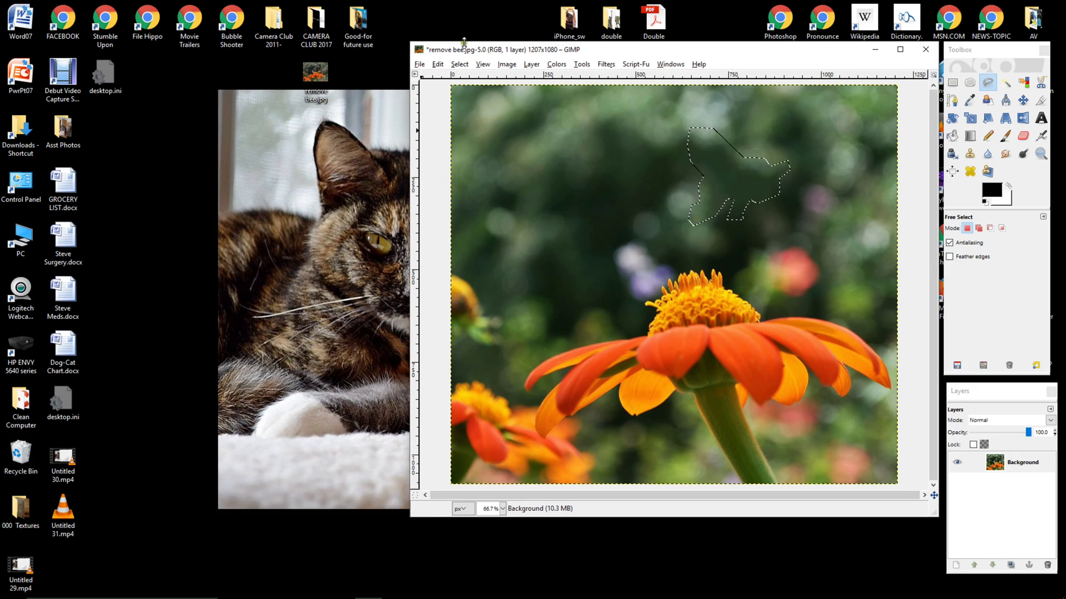
Step: Clear the selection around the healed area with Select > None
click(460, 64)
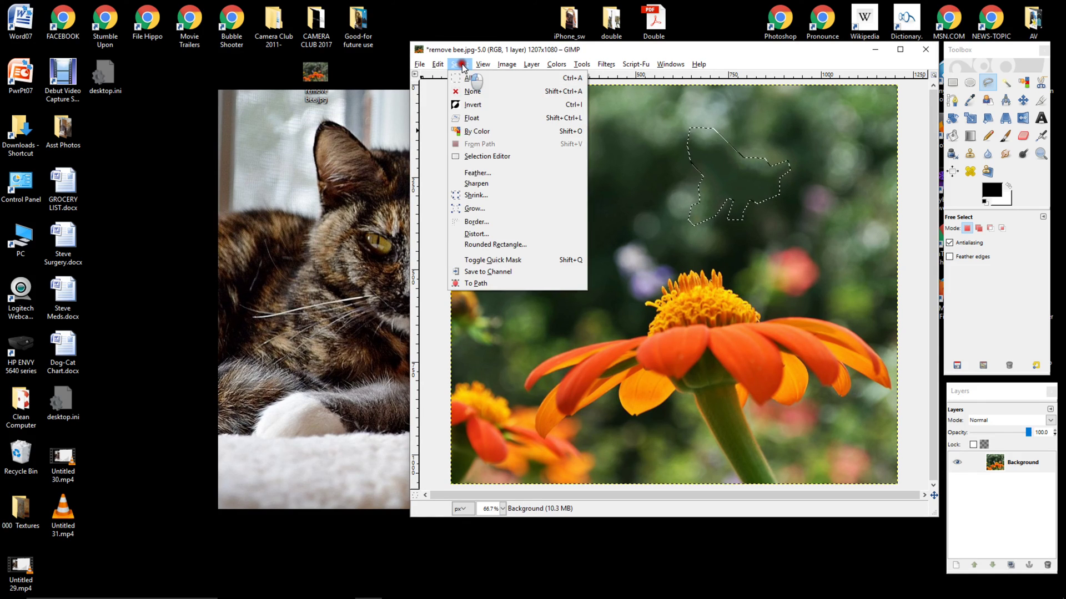
click(471, 91)
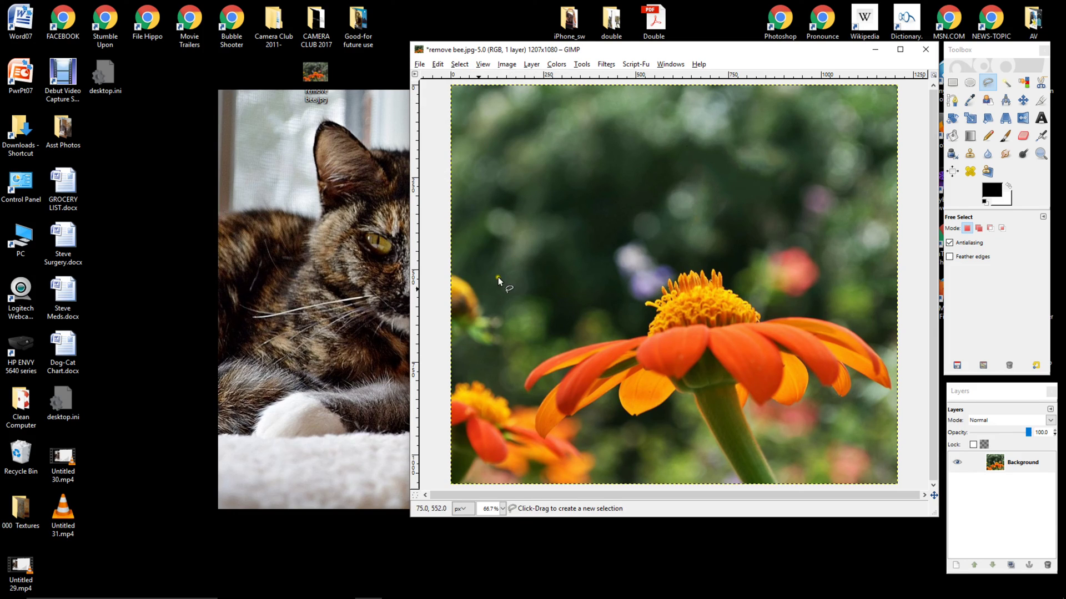
click(505, 253)
click(505, 250)
Step: Flatten the image into a single Background layer
click(506, 65)
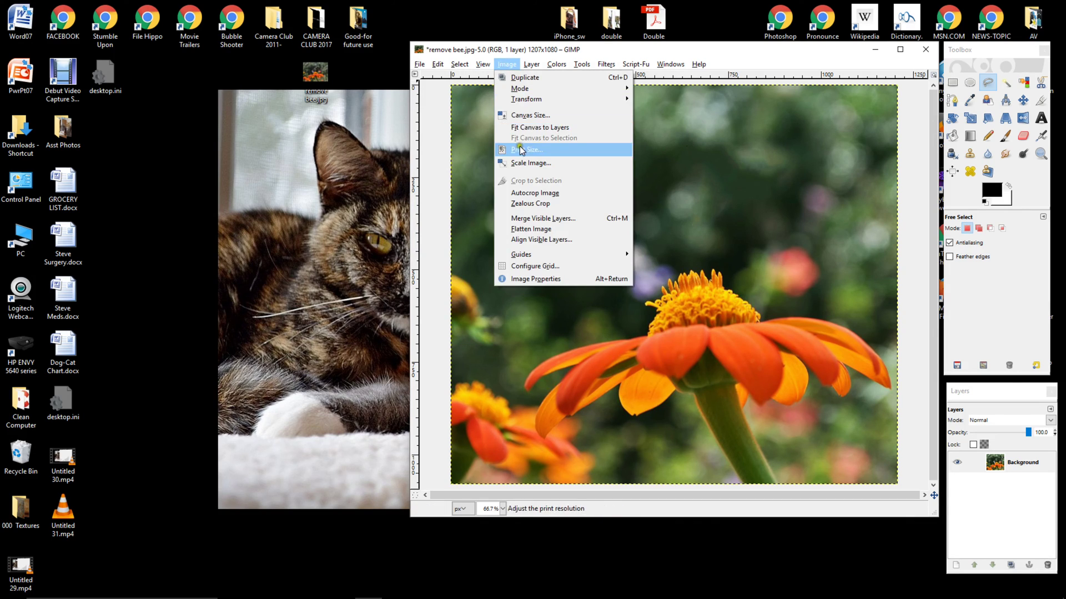
click(531, 230)
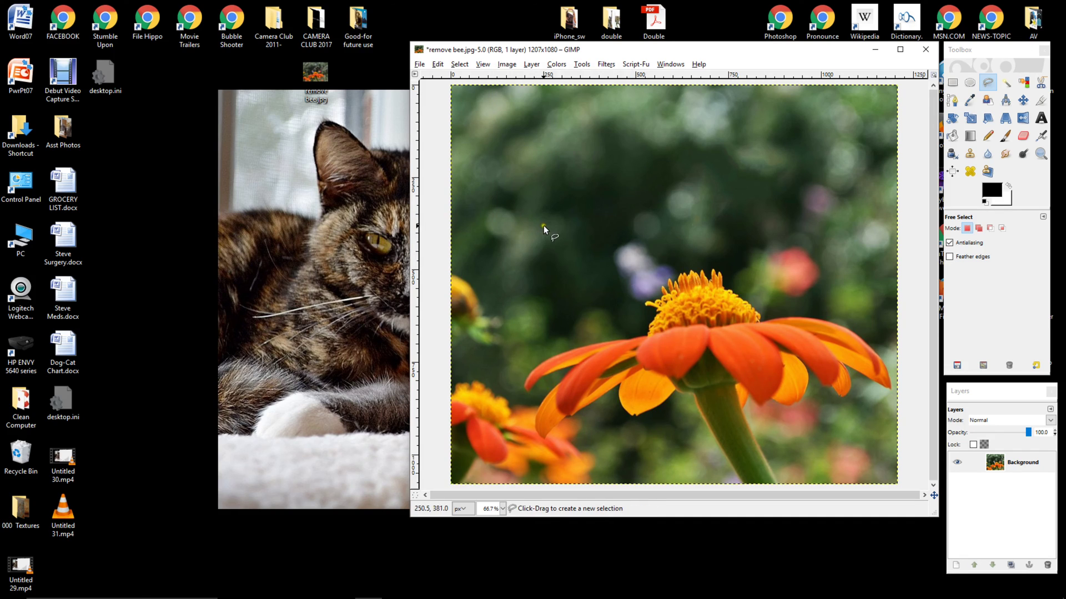
click(420, 65)
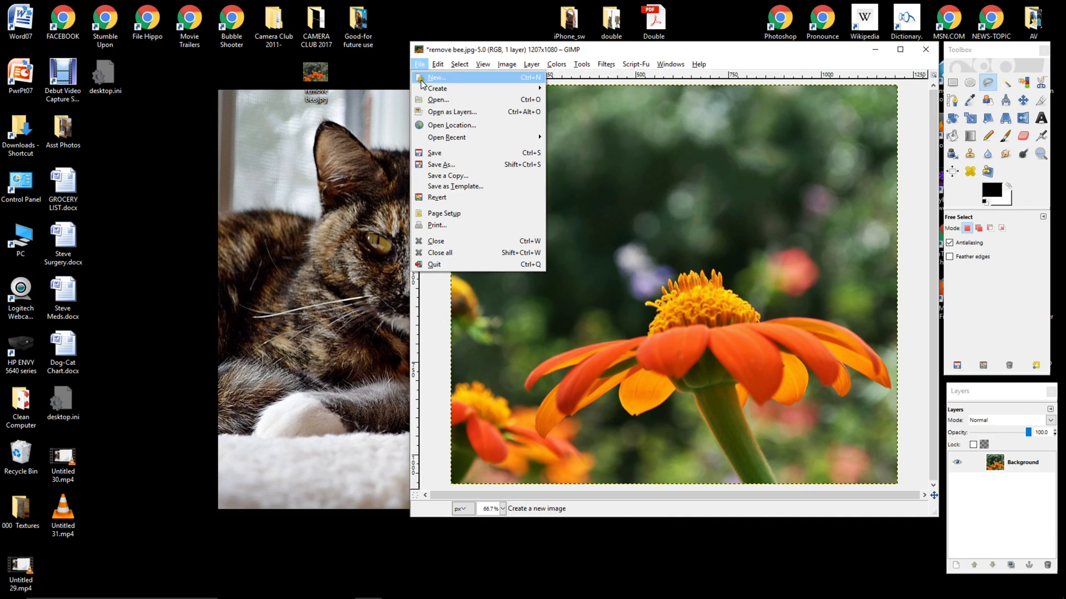
Step: Overwrite remove bee.jpg on the Desktop, raising JPEG quality from 85 to 100
click(433, 167)
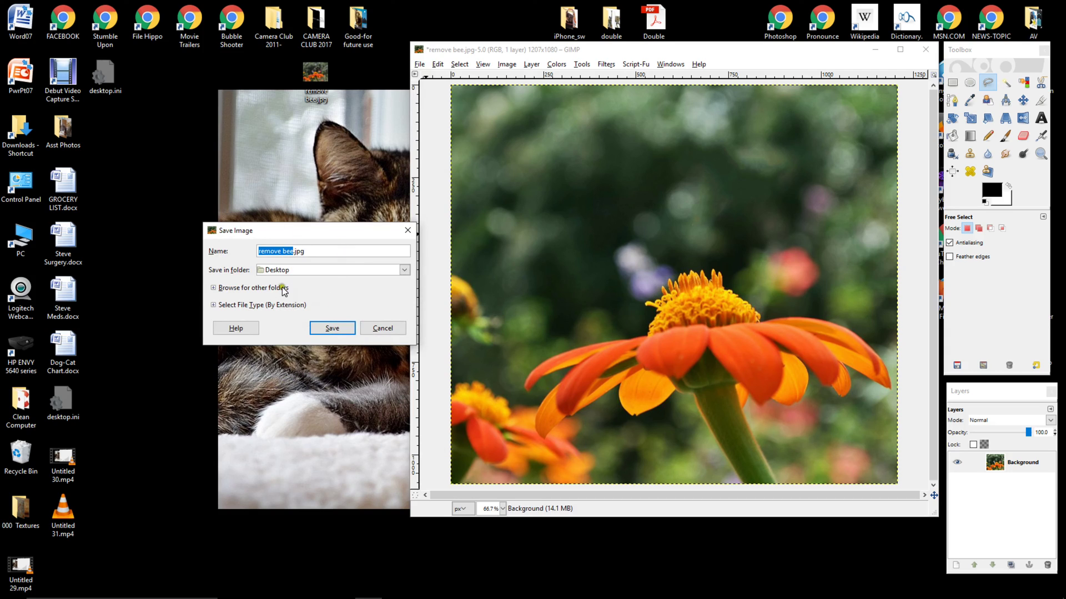
click(335, 329)
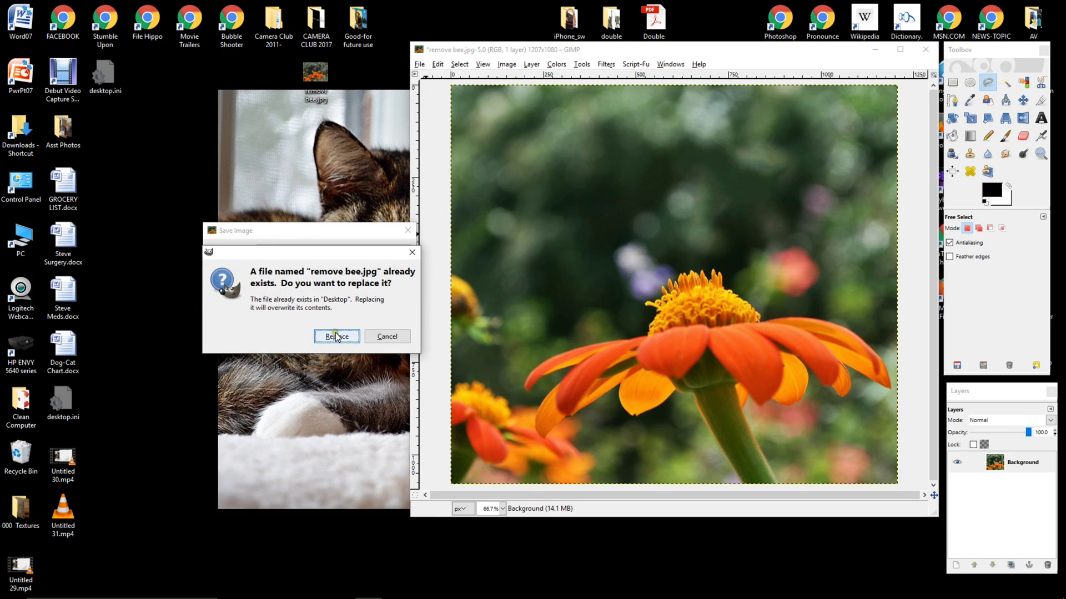
click(342, 336)
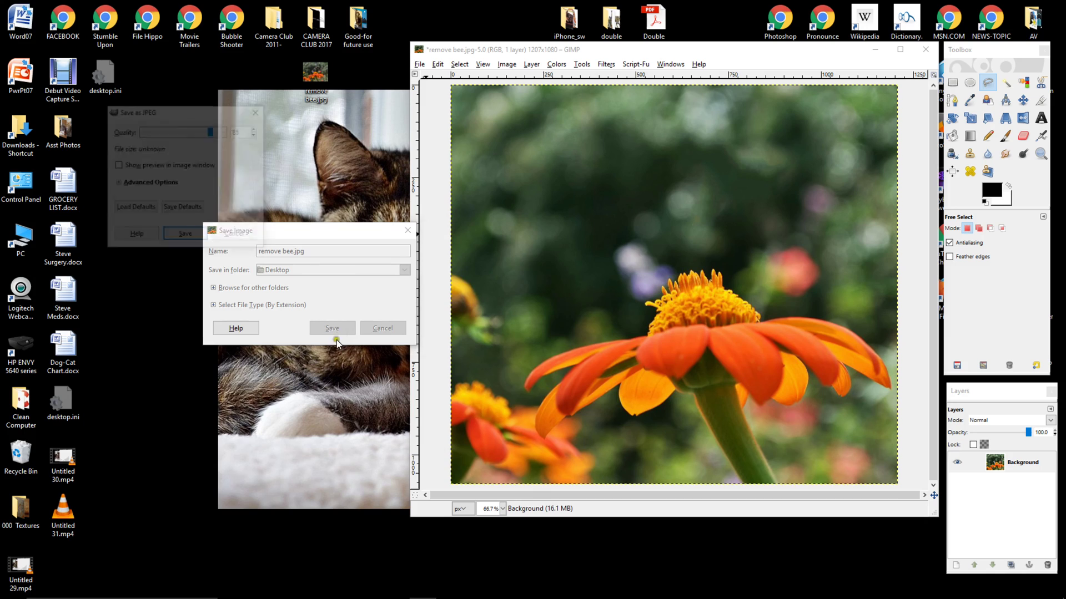
click(213, 130)
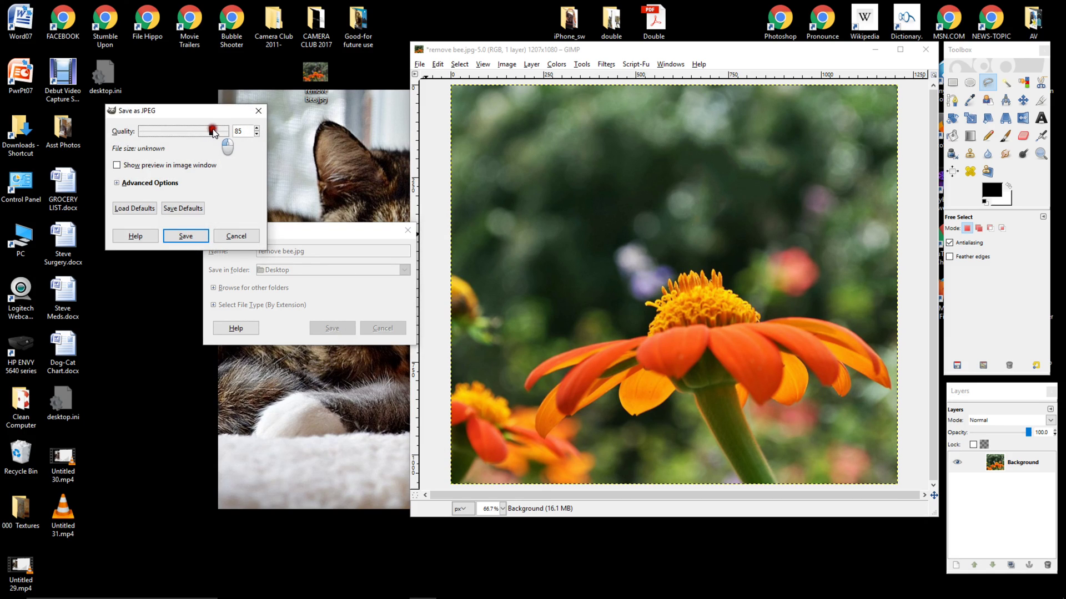
drag(212, 131, 238, 132)
click(194, 237)
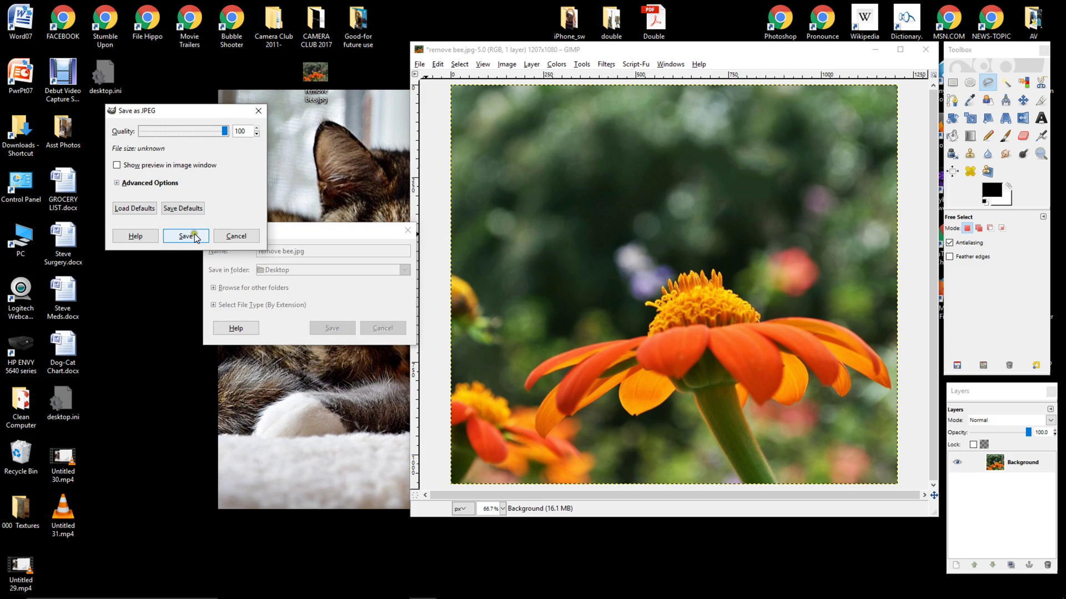